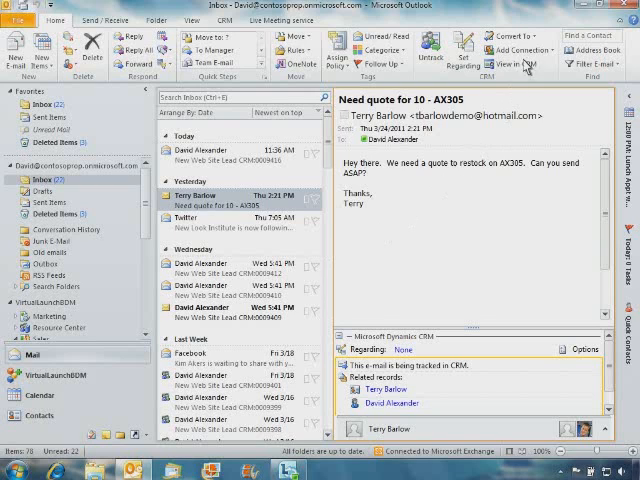
click(533, 42)
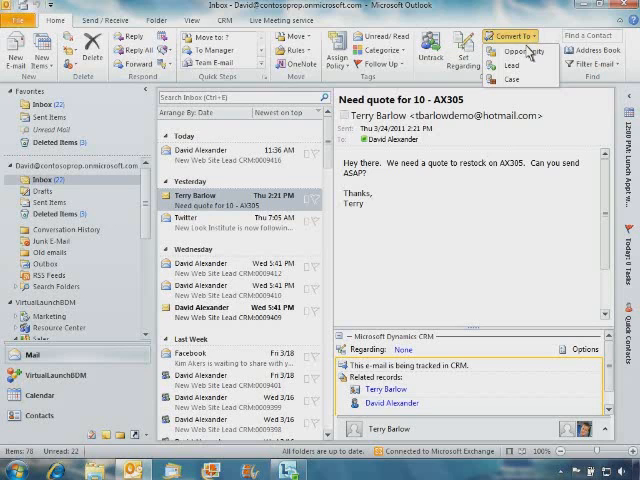
click(528, 52)
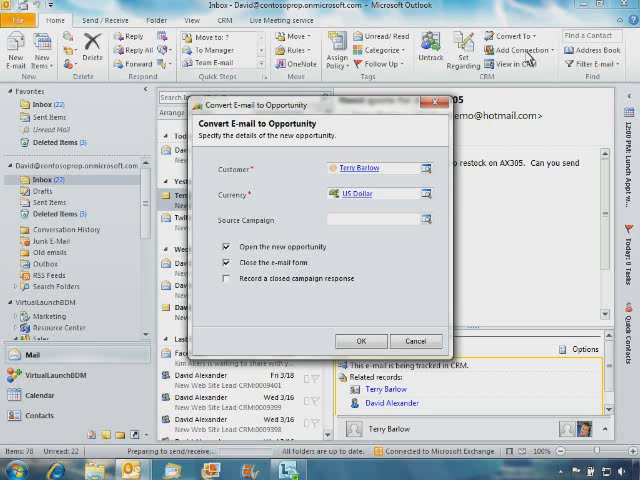
click(365, 343)
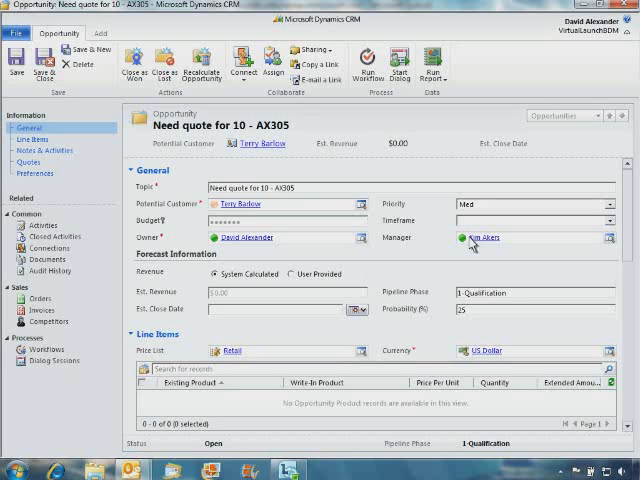
click(47, 259)
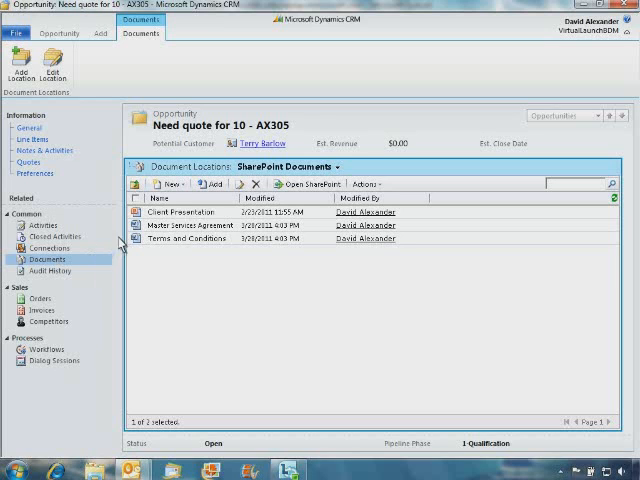
View the Client Presentation document in PowerPoint Web App from the SharePoint Documents list.
click(138, 212)
double_click(144, 214)
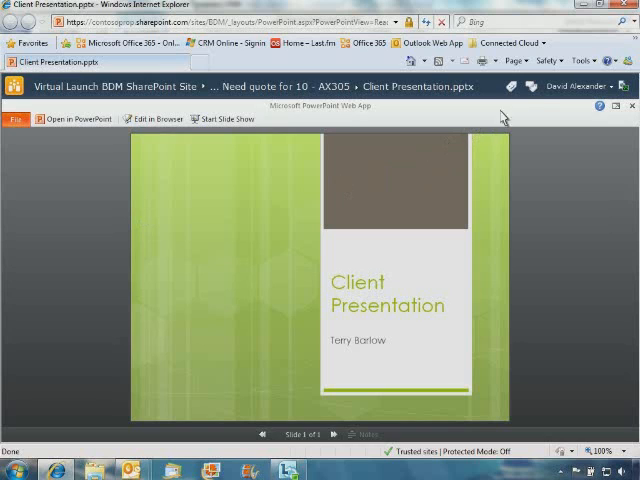
click(628, 6)
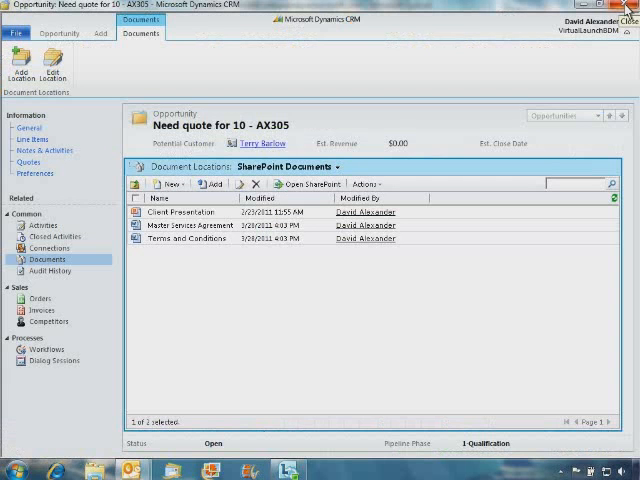